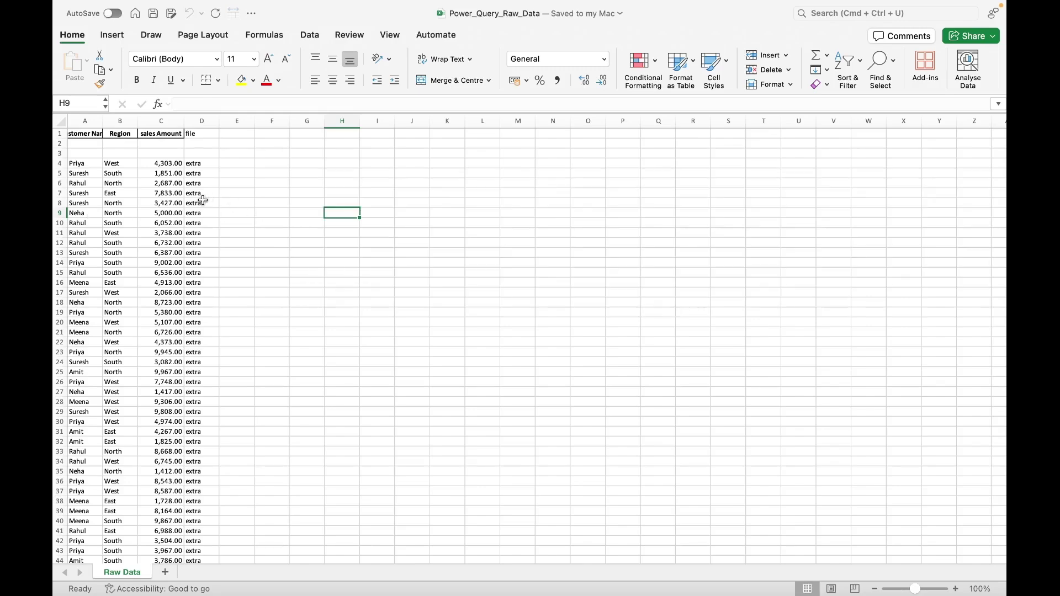
- Examine the extra file column, blank rows 2 and 3, and the full set of columns in the raw data
{"action": "left_click", "coordinate": [190, 120]}
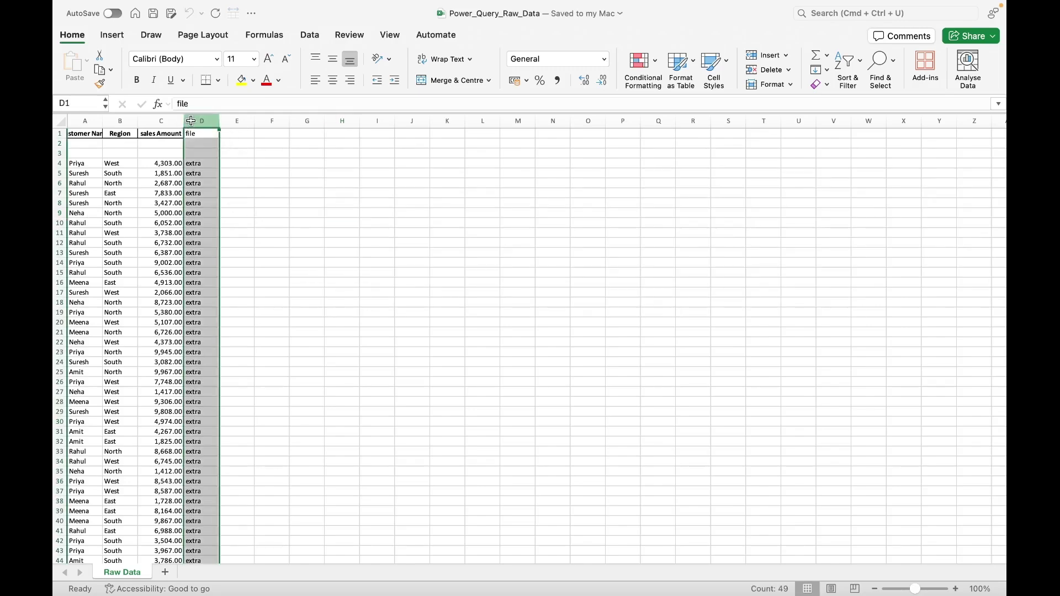
{"action": "left_click_drag", "start_coordinate": [60, 144], "coordinate": [62, 158]}
{"action": "left_click", "coordinate": [299, 220]}
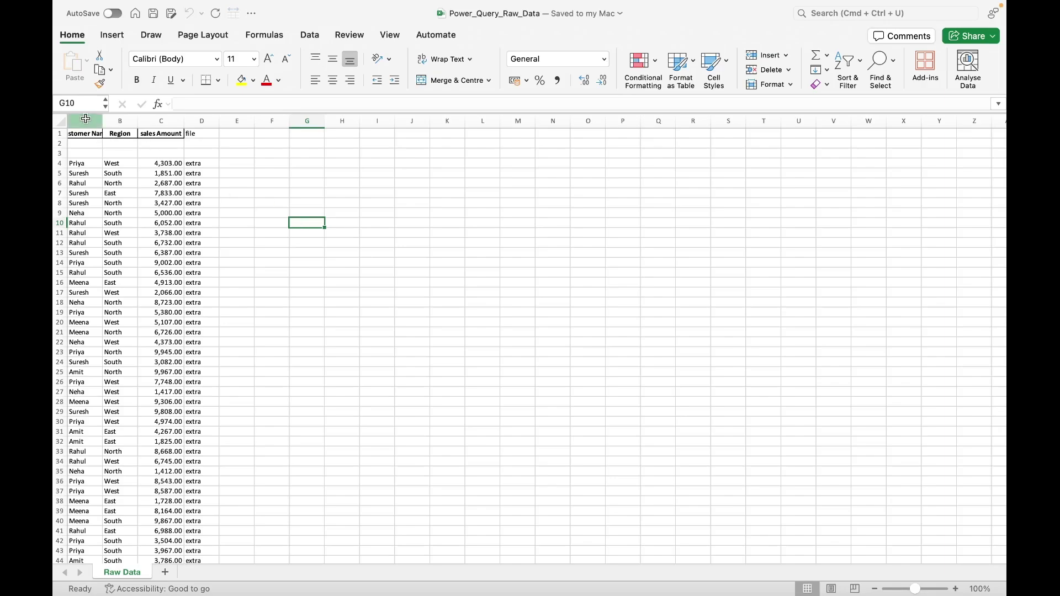
{"action": "left_click_drag", "start_coordinate": [86, 120], "coordinate": [200, 122]}
{"action": "left_click", "coordinate": [329, 199]}
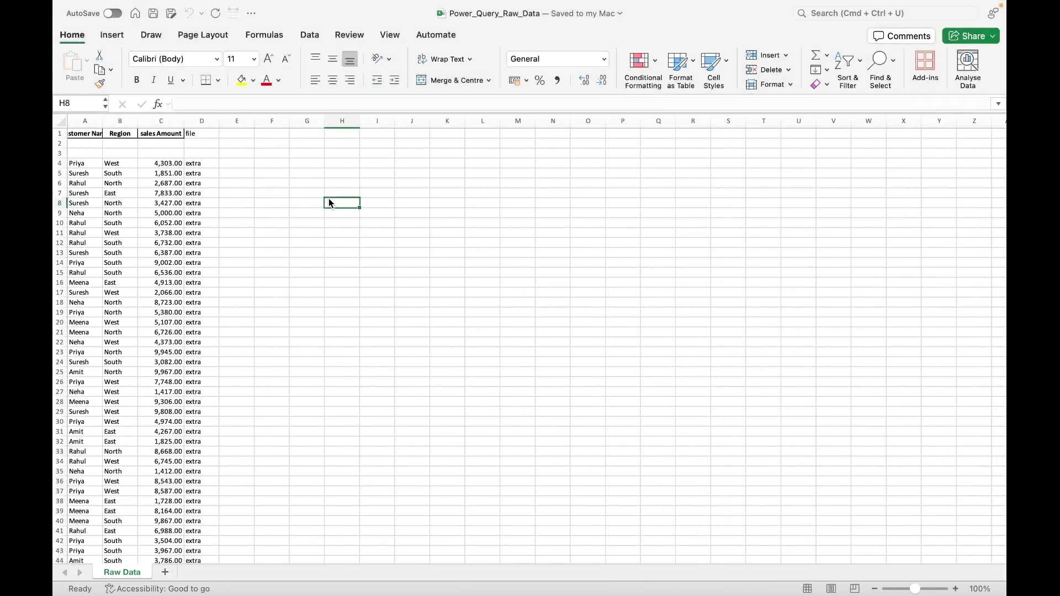
- Create a new blank workbook
{"action": "key", "text": "super+n"}
{"action": "left_click", "coordinate": [246, 176]}
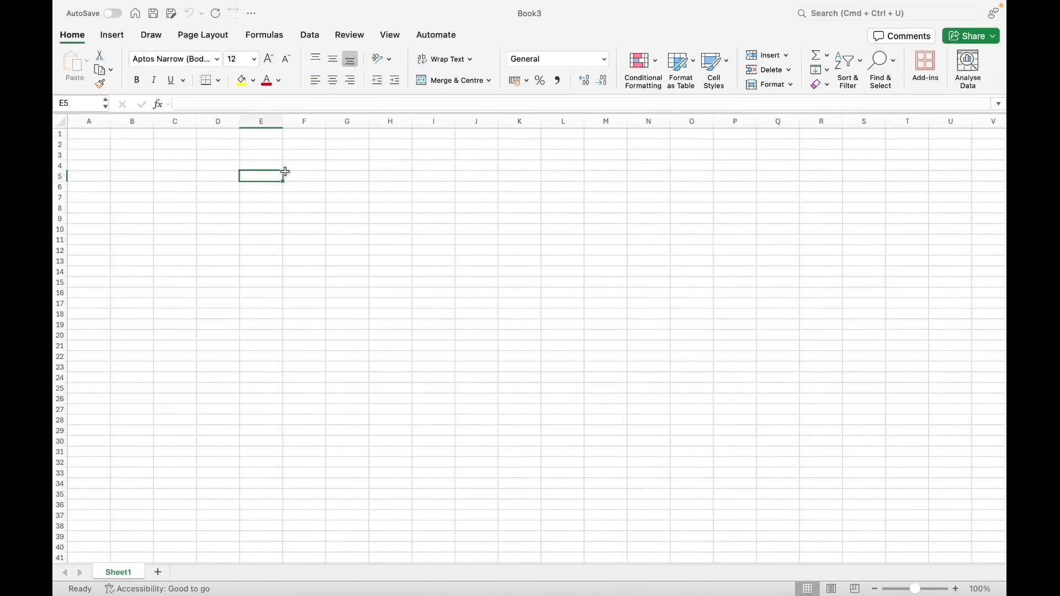
{"action": "left_click", "coordinate": [238, 188]}
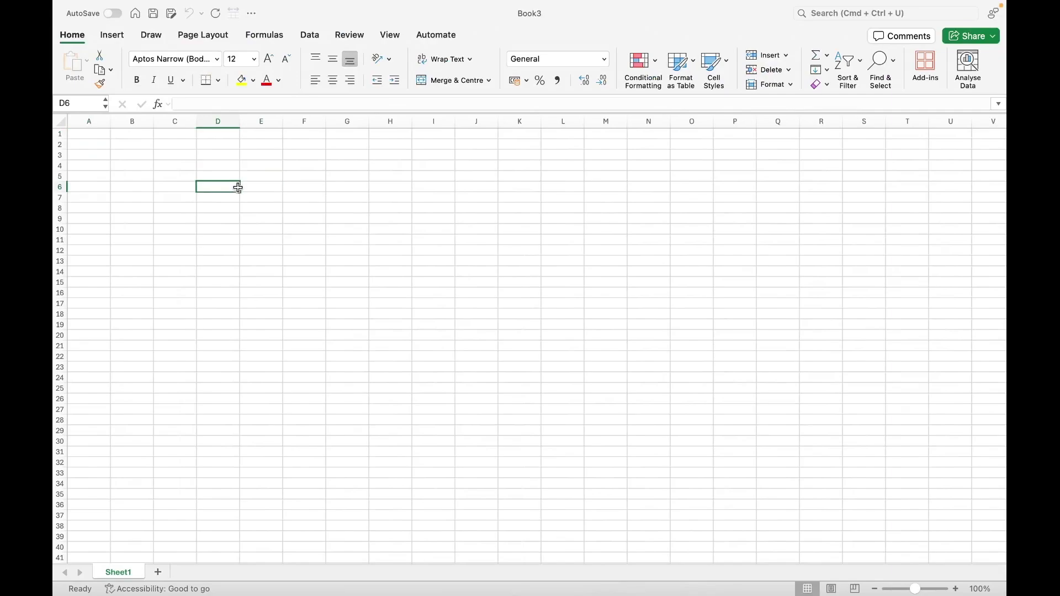
{"action": "left_click", "coordinate": [258, 182]}
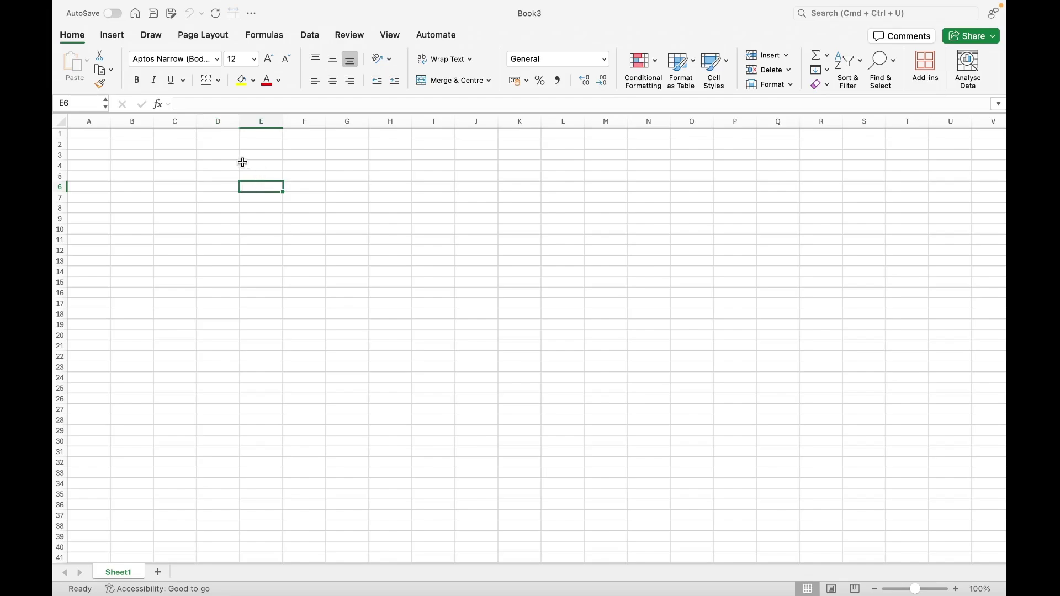
{"action": "left_click", "coordinate": [241, 163]}
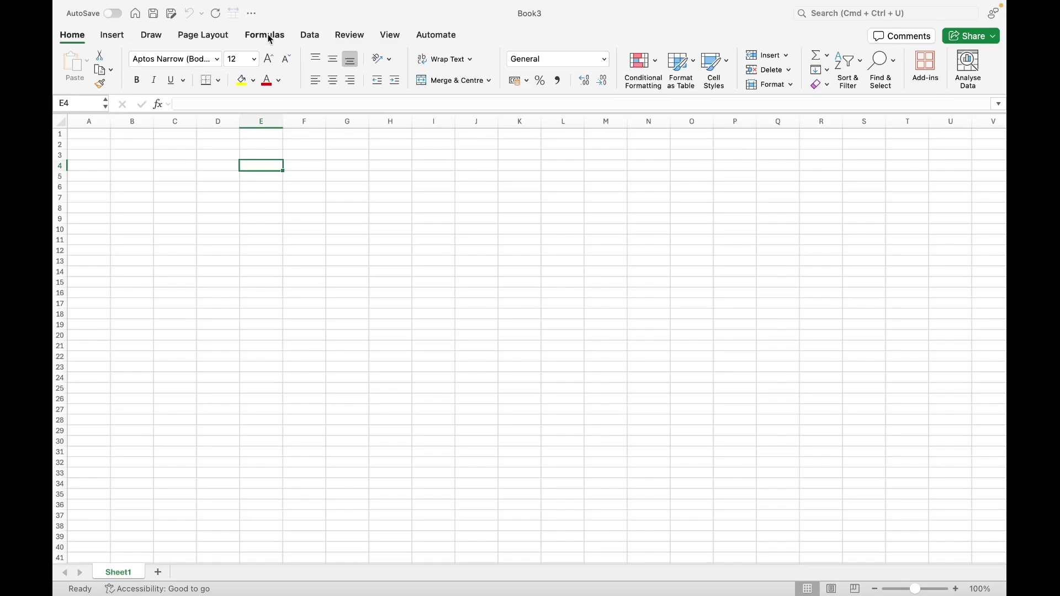
- Connect Power Query to the Excel workbook Power_Query_Raw_Data.xlsx in the Downloads folder
{"action": "left_click", "coordinate": [311, 36]}
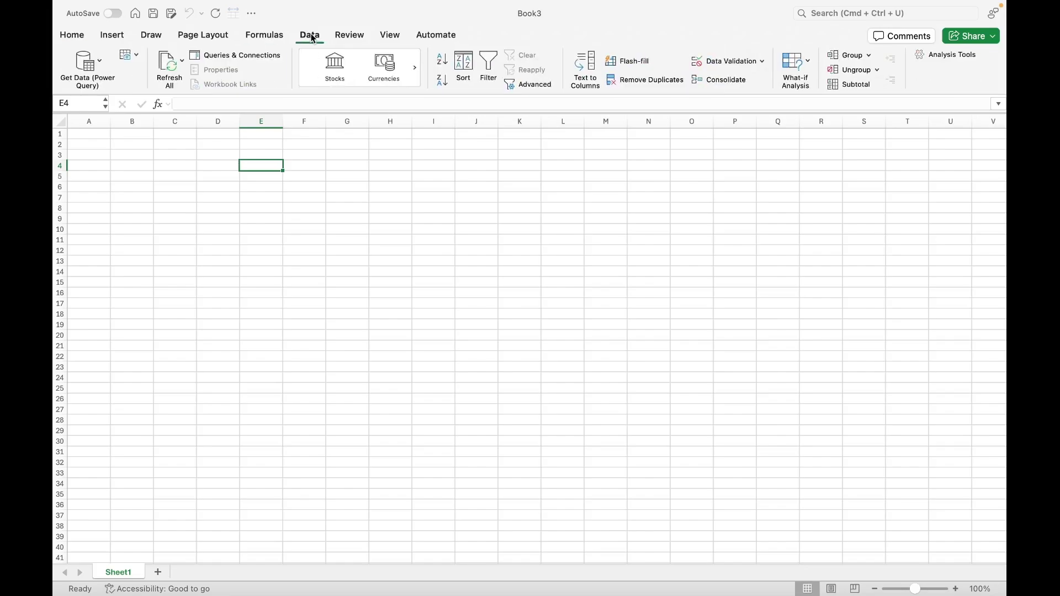
{"action": "left_click", "coordinate": [87, 64]}
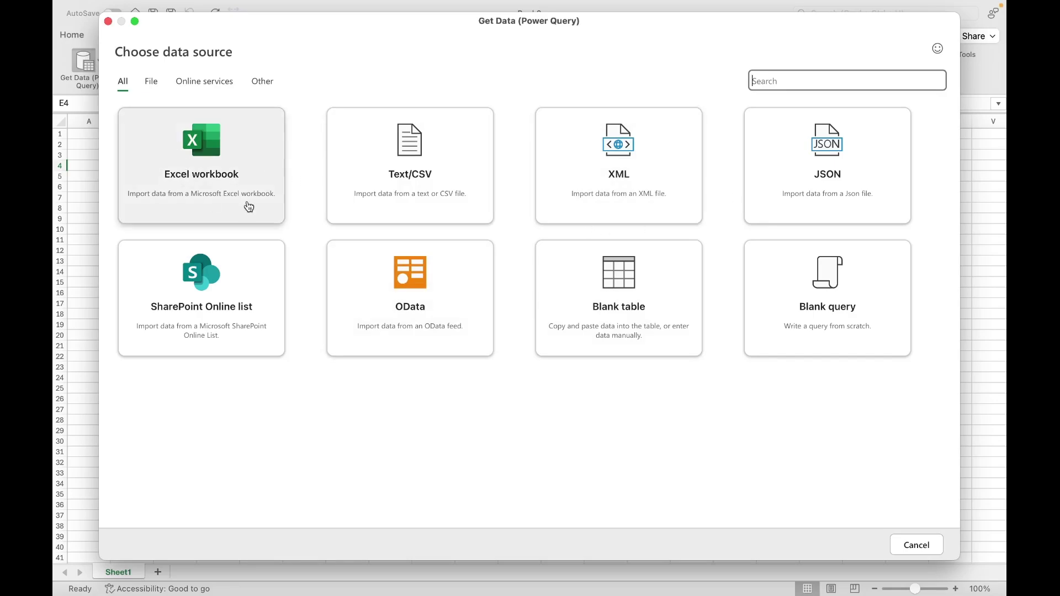
{"action": "left_click", "coordinate": [222, 181]}
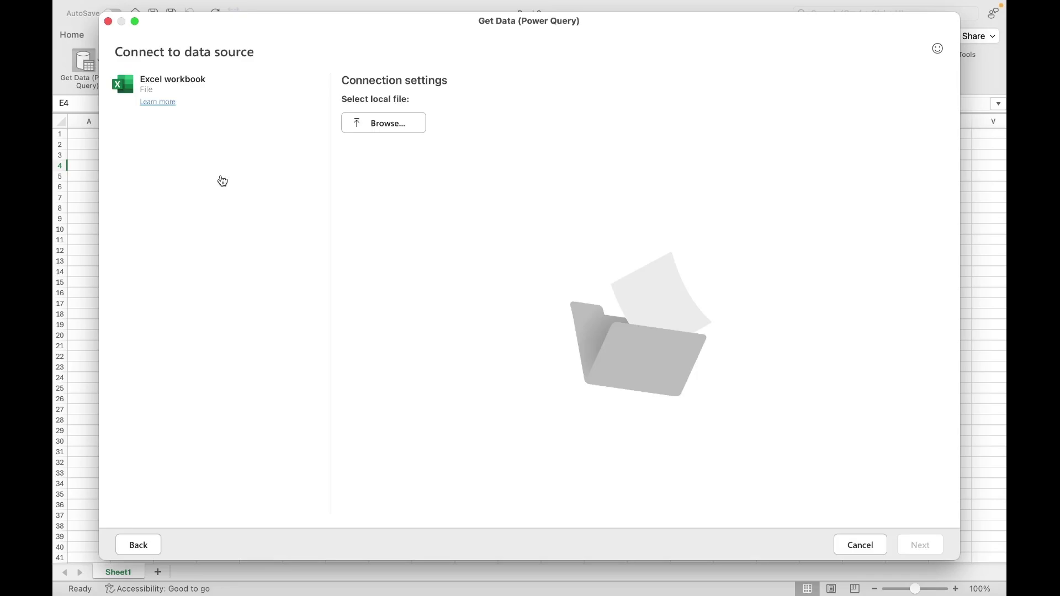
{"action": "left_click", "coordinate": [383, 124]}
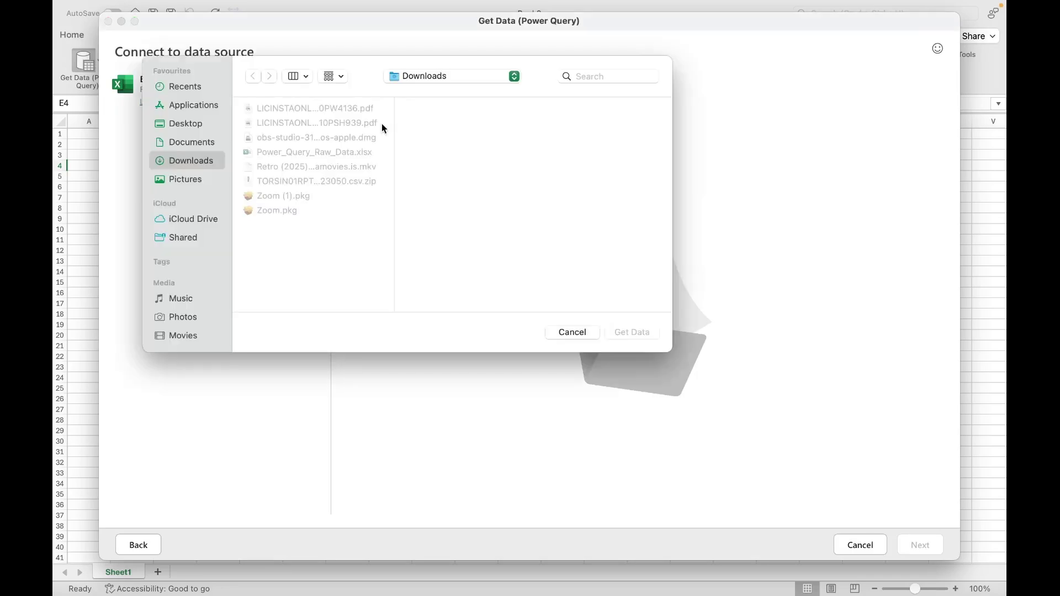
{"action": "left_click", "coordinate": [312, 154]}
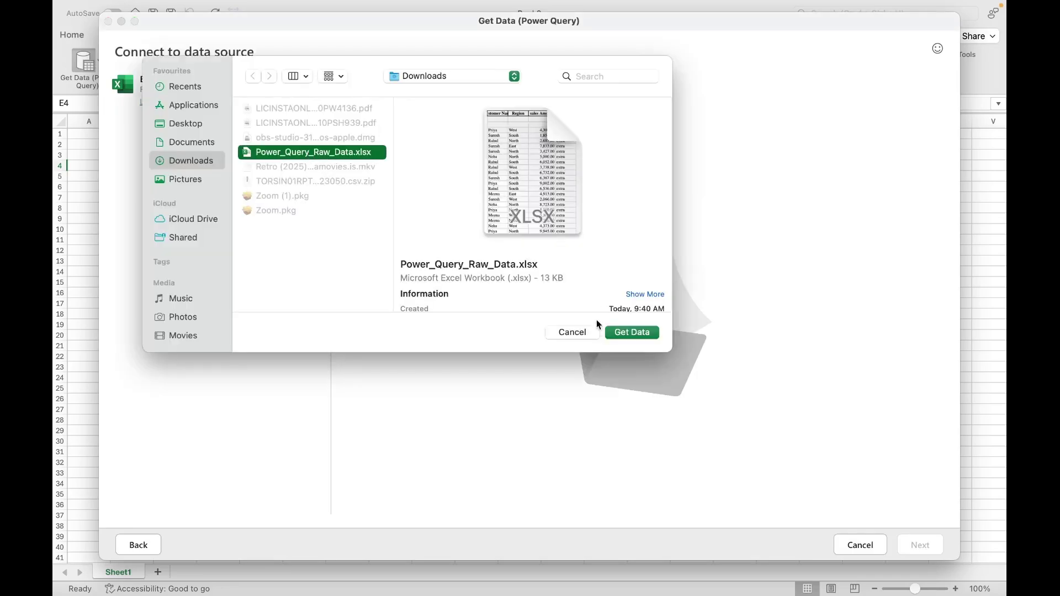
{"action": "left_click", "coordinate": [632, 333]}
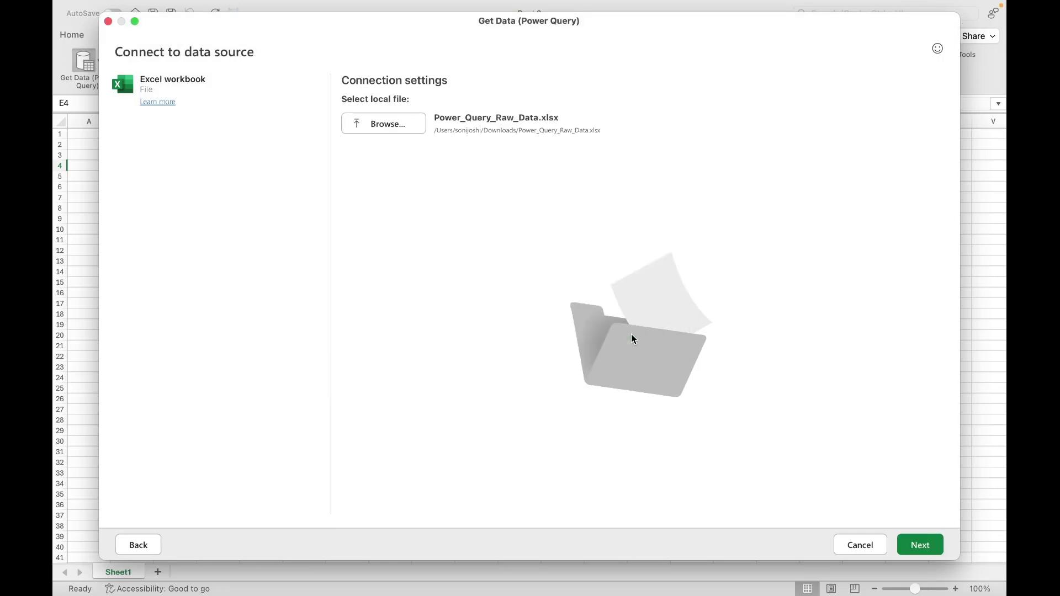
{"action": "left_click", "coordinate": [919, 545]}
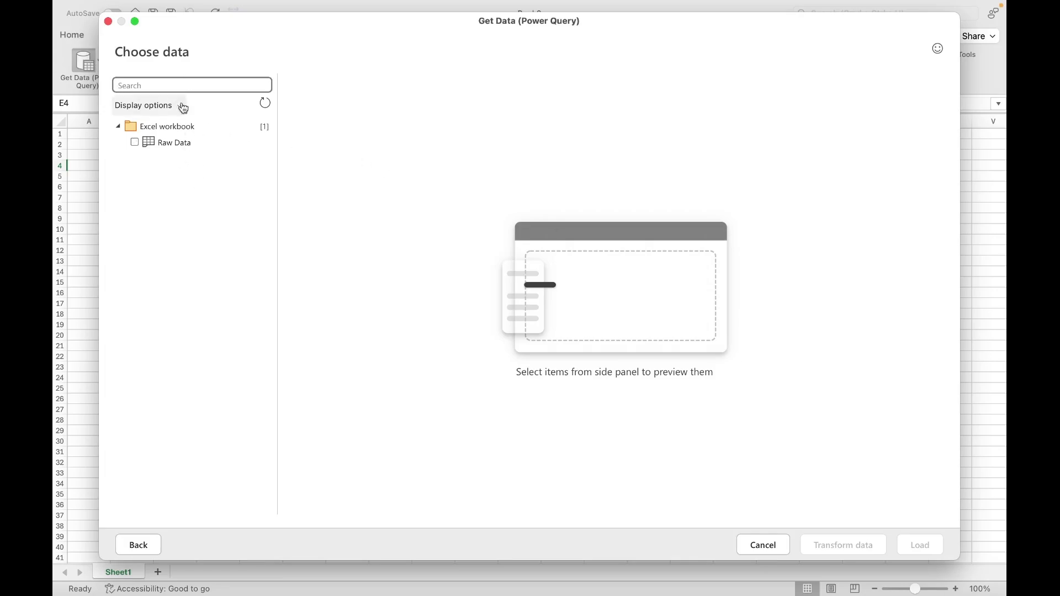
- Open the Raw Data sheet for transformation in the Power Query Editor and remove its blank rows
{"action": "left_click", "coordinate": [184, 146]}
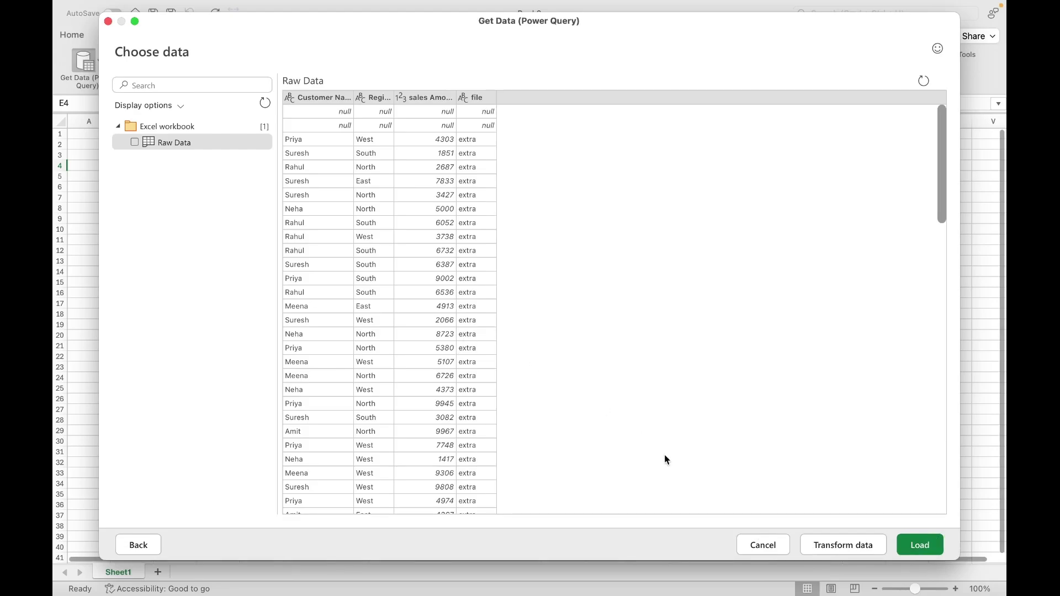
{"action": "left_click", "coordinate": [834, 546]}
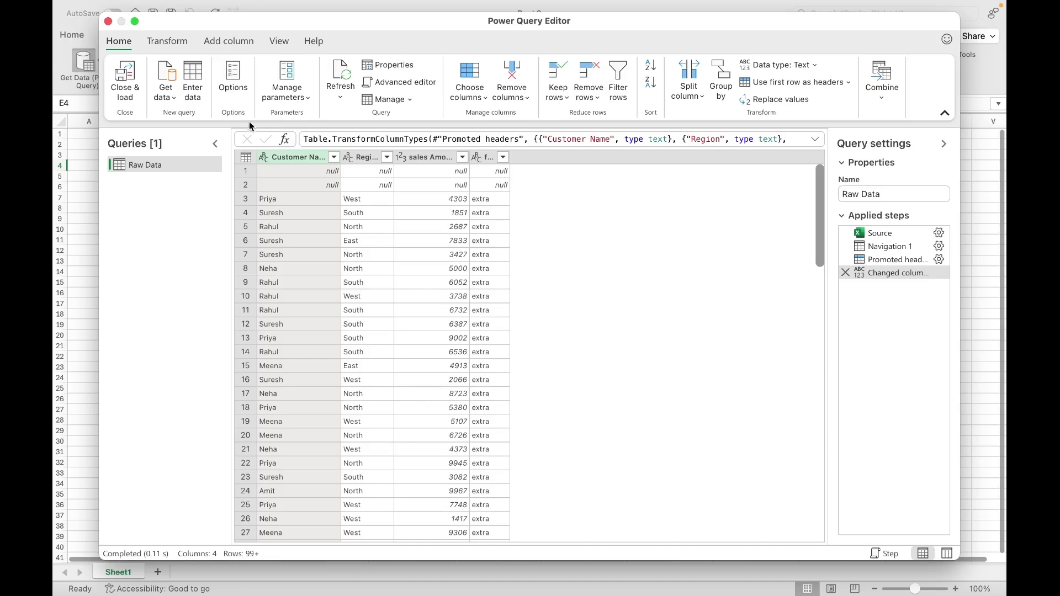
{"action": "left_click", "coordinate": [594, 99]}
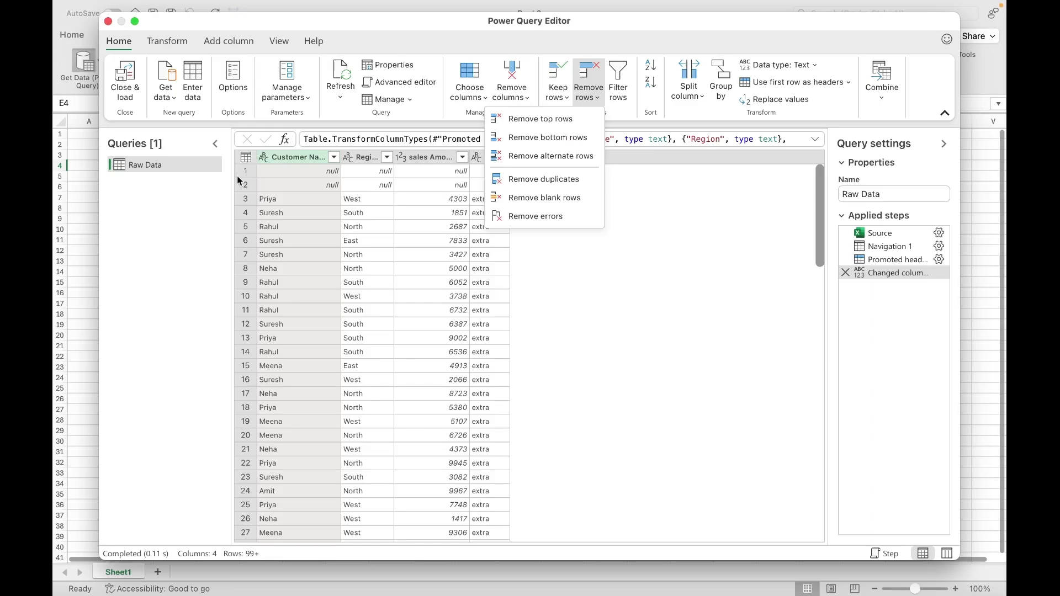
{"action": "left_click", "coordinate": [533, 199]}
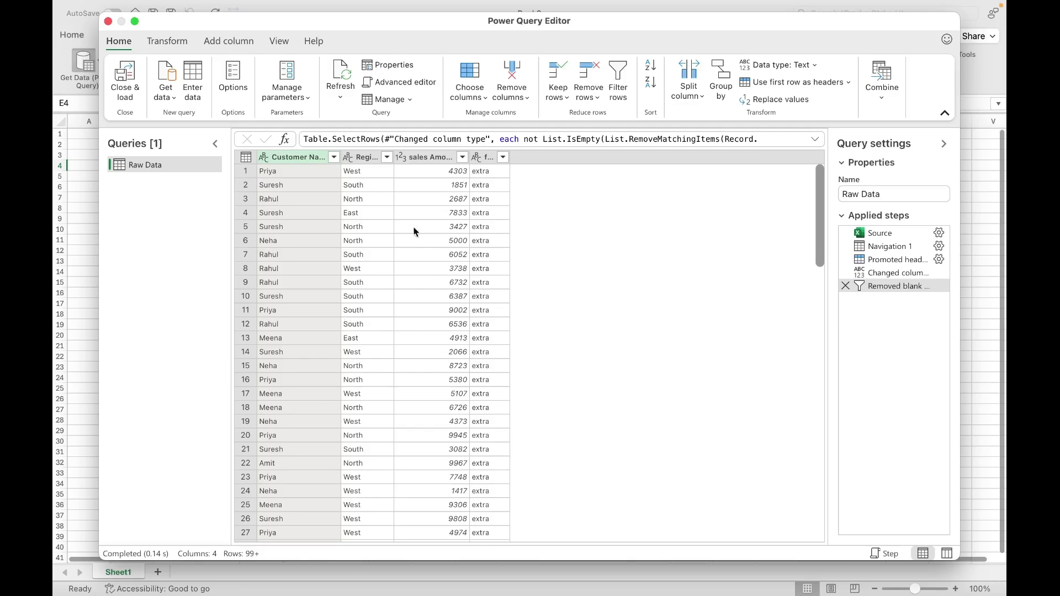
- Rename the sales Amount column as "sales amount"
{"action": "double_click", "coordinate": [419, 156]}
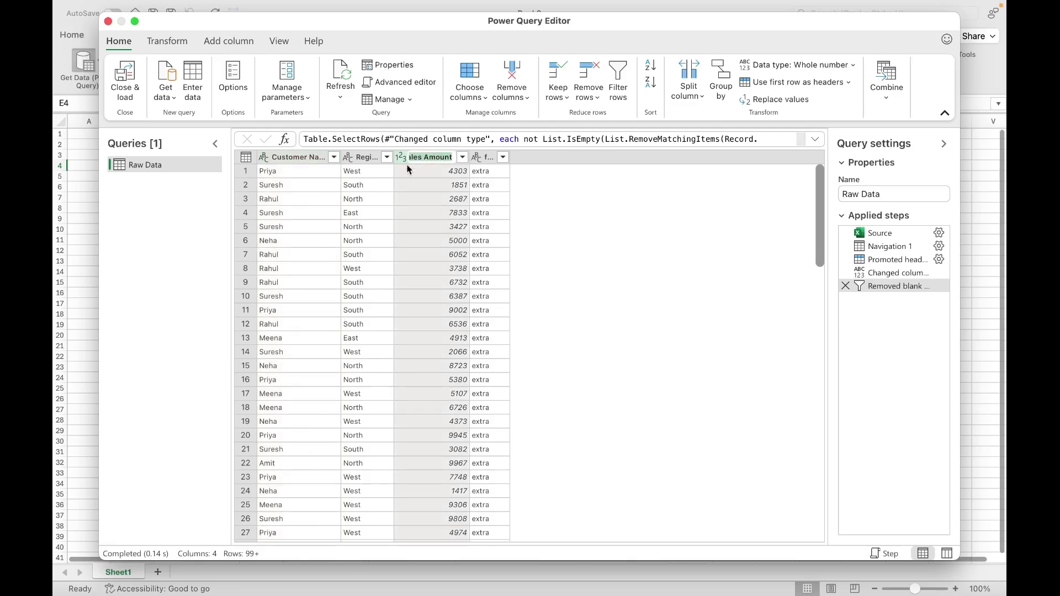
{"action": "key", "text": "BackSpace"}
{"action": "type", "text": "sales amount"}
{"action": "key", "text": "Return"}
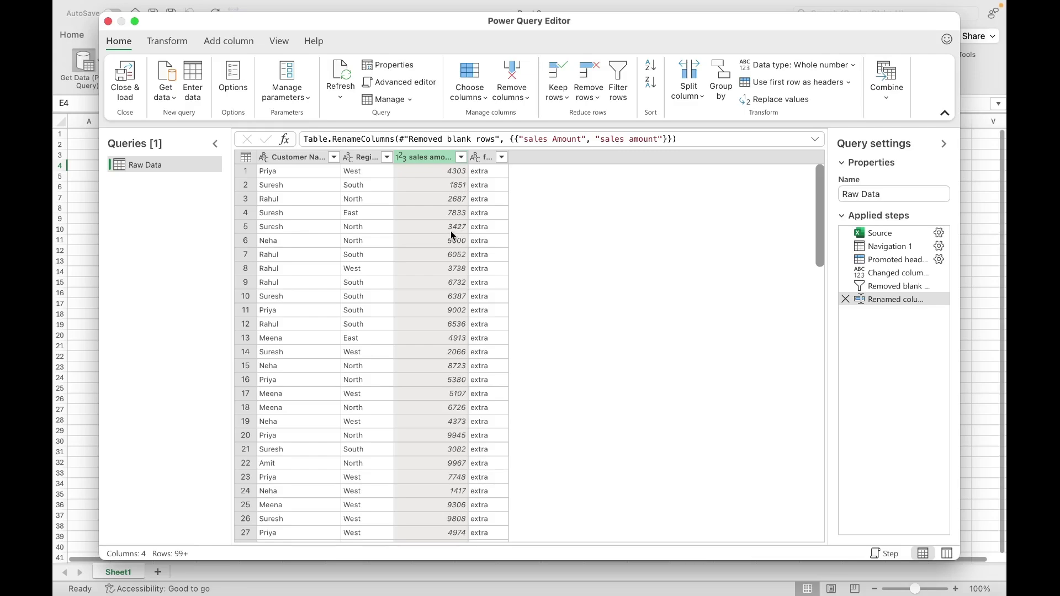
{"action": "right_click", "coordinate": [419, 159]}
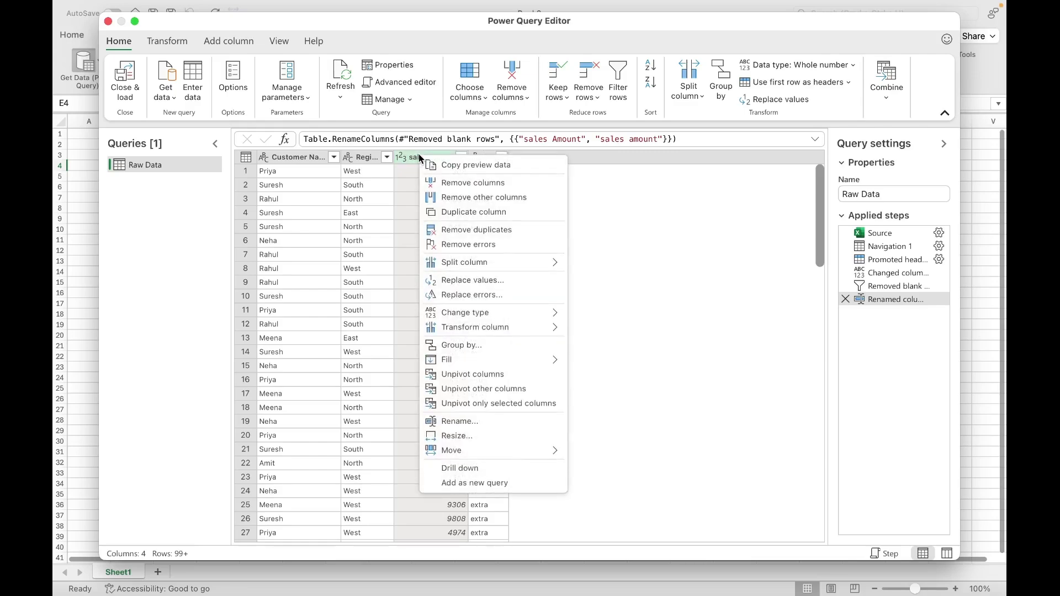
{"action": "left_click", "coordinate": [409, 170]}
{"action": "left_click", "coordinate": [428, 156]}
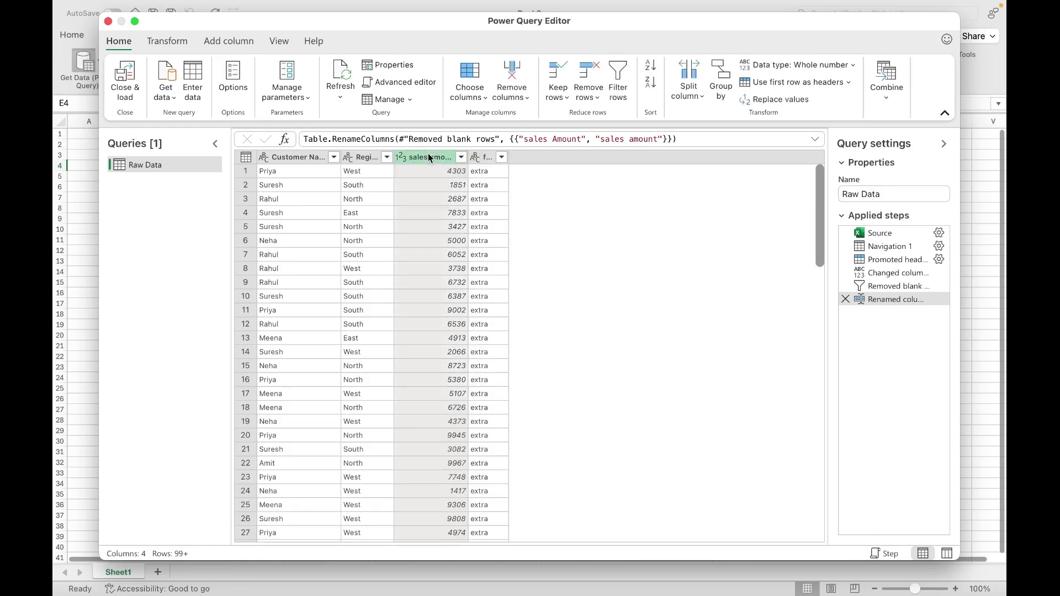
{"action": "left_click", "coordinate": [772, 100]}
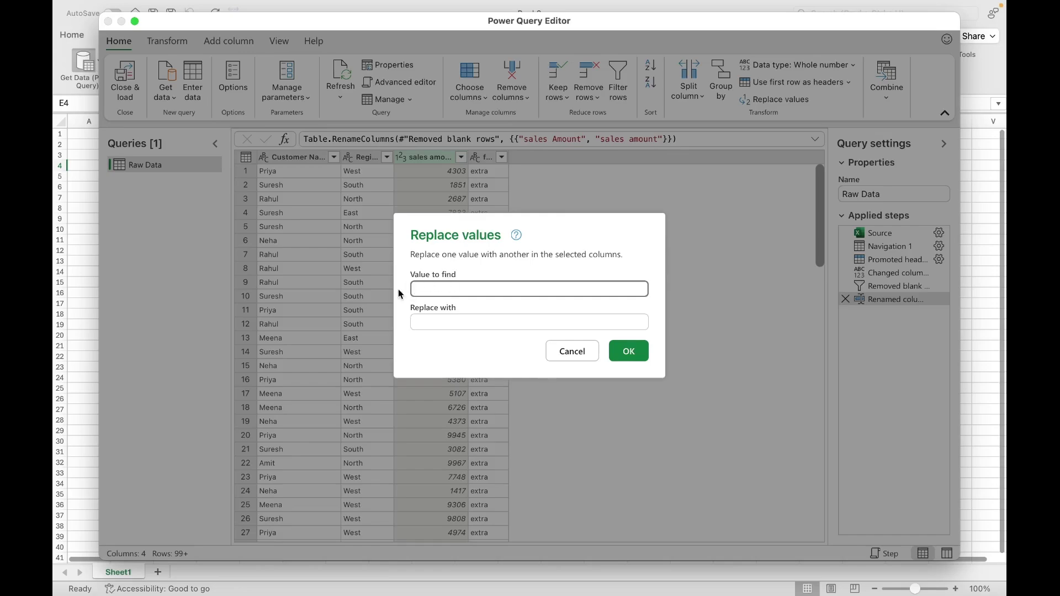
{"action": "left_click", "coordinate": [435, 321]}
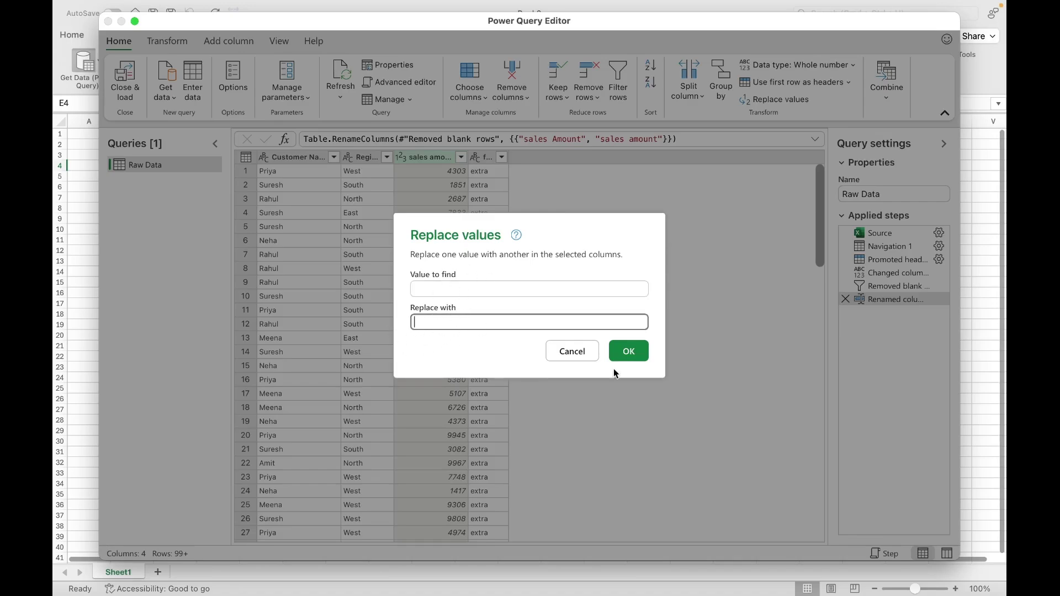
{"action": "left_click", "coordinate": [581, 354]}
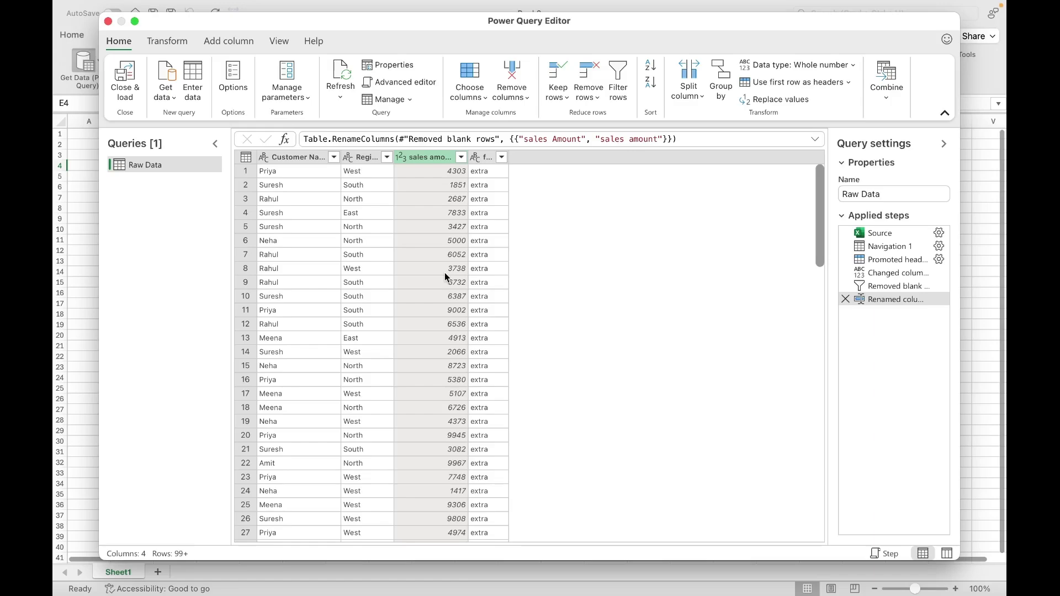
- Change the data type of the sales amount column to Decimal number
{"action": "right_click", "coordinate": [438, 157]}
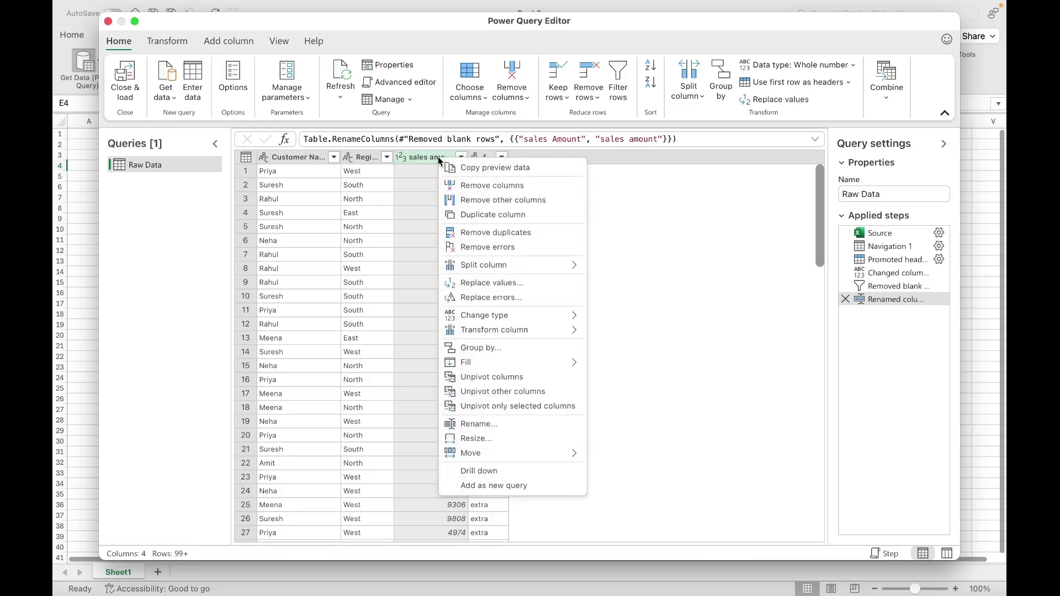
{"action": "mouse_move", "coordinate": [486, 319]}
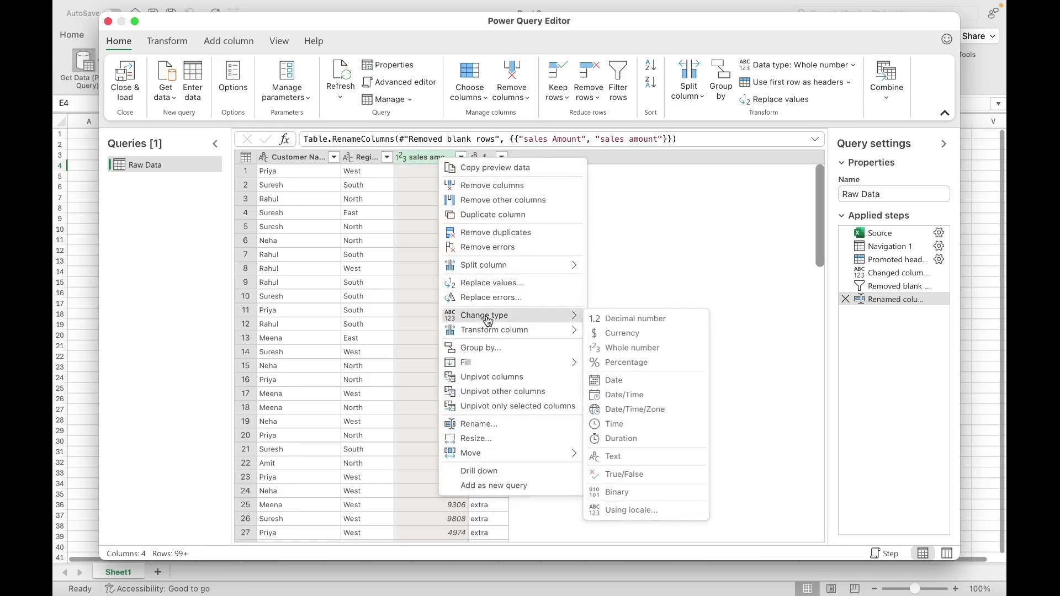
{"action": "left_click", "coordinate": [635, 318]}
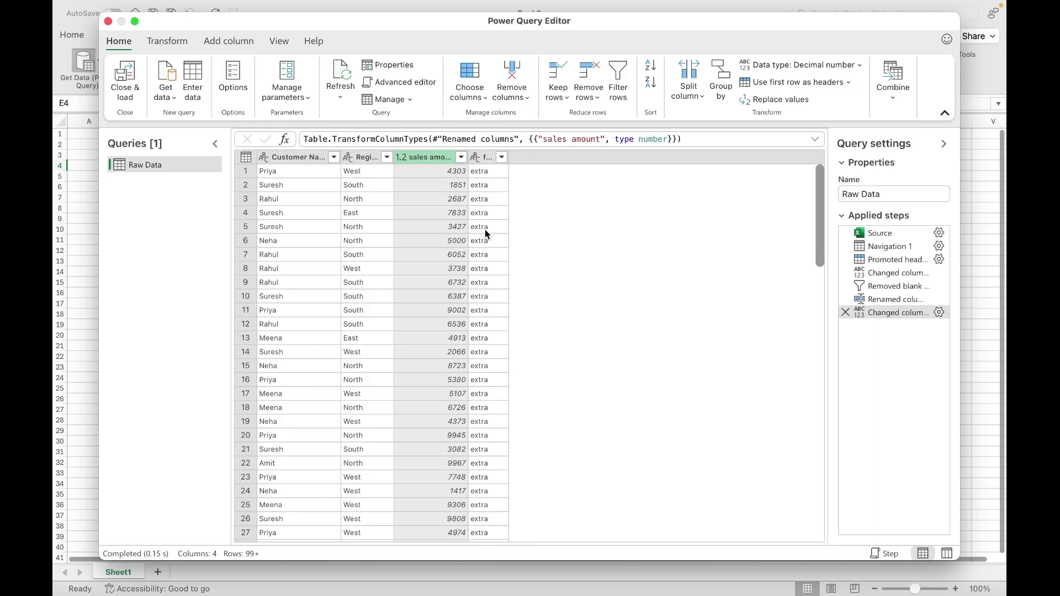
- Remove the file column from the query and load the cleaned data into the workbook
{"action": "left_click", "coordinate": [484, 157]}
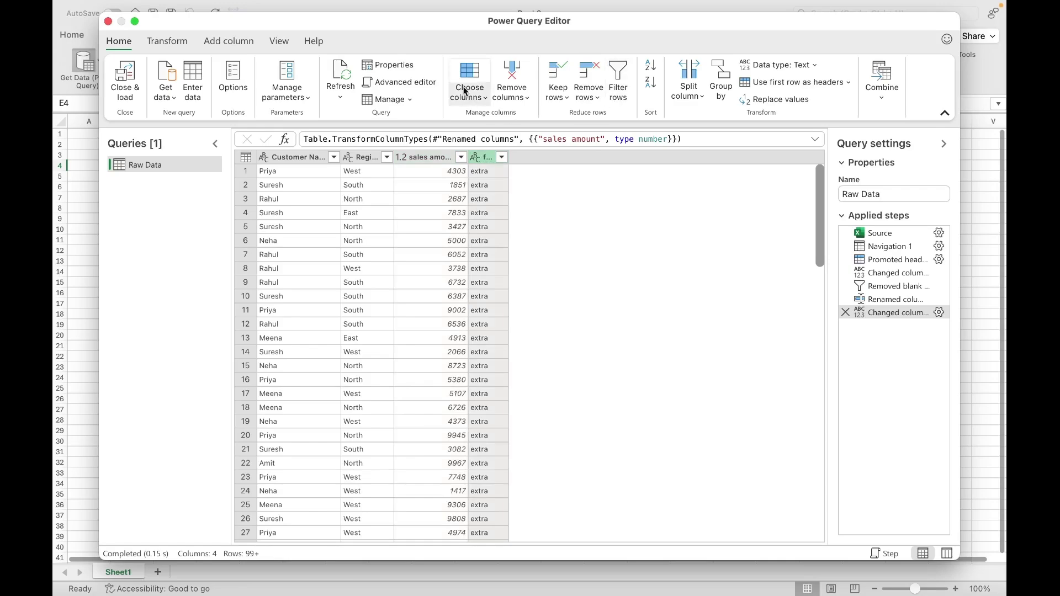
{"action": "left_click", "coordinate": [521, 94]}
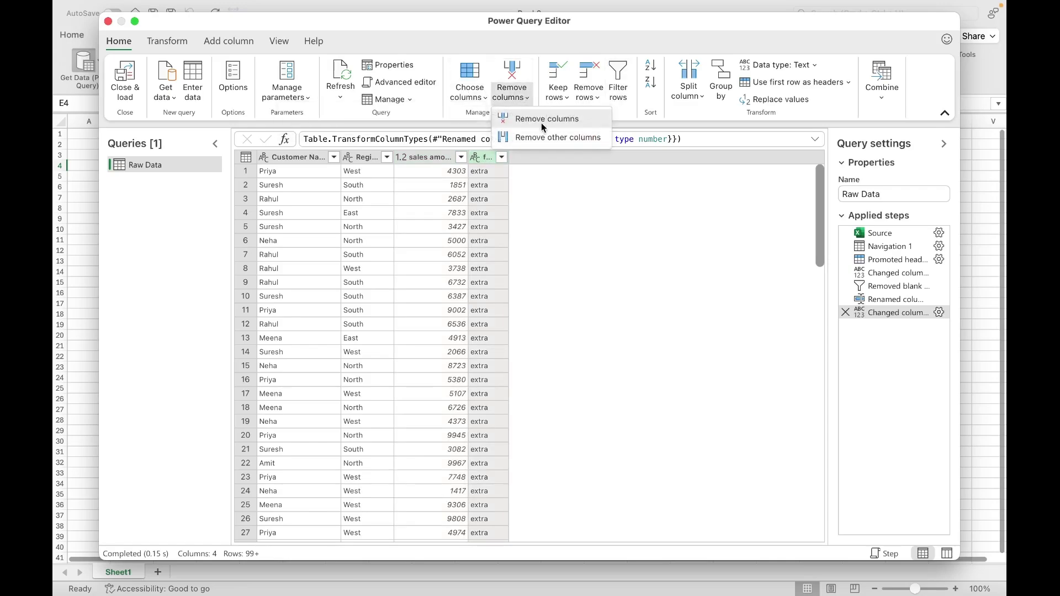
{"action": "left_click", "coordinate": [513, 70]}
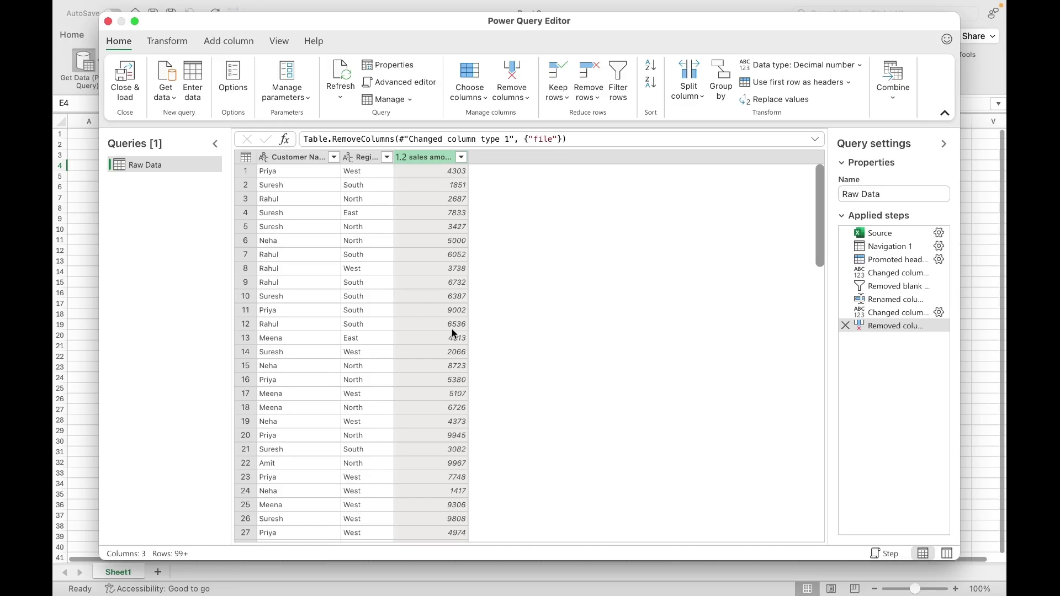
{"action": "left_click", "coordinate": [129, 71]}
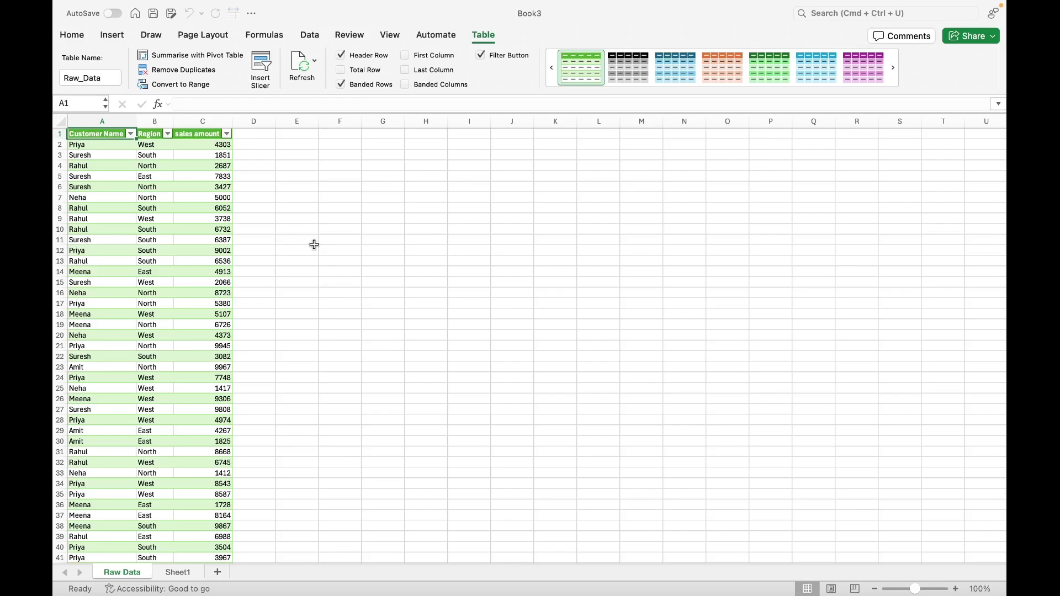
- Enter the note "blank rows remove" in cell G5 beside the loaded table
{"action": "left_click", "coordinate": [388, 179]}
{"action": "type", "text": "b"}
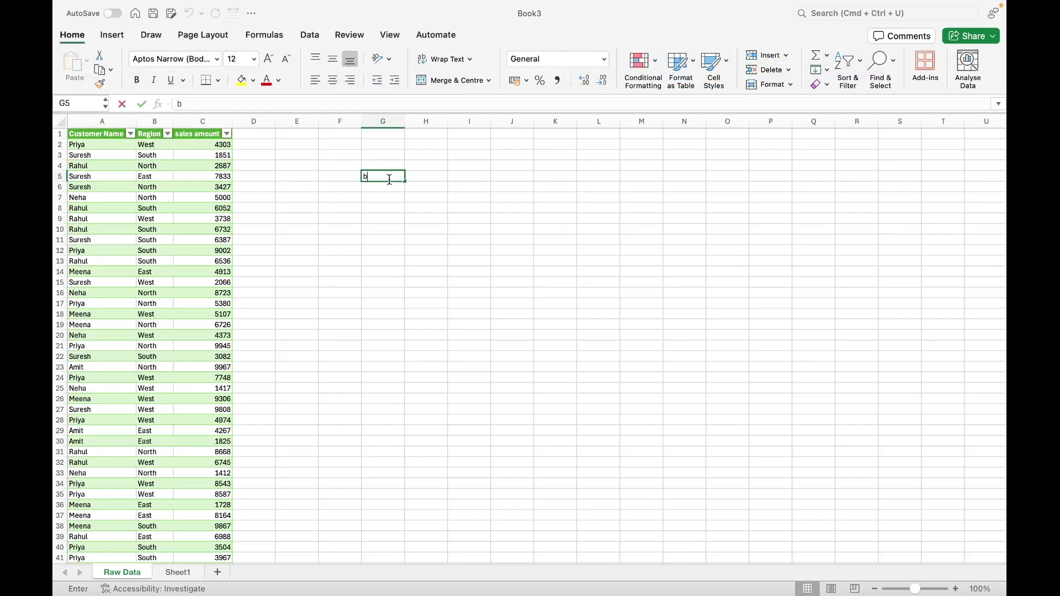
{"action": "type", "text": "k rows "}
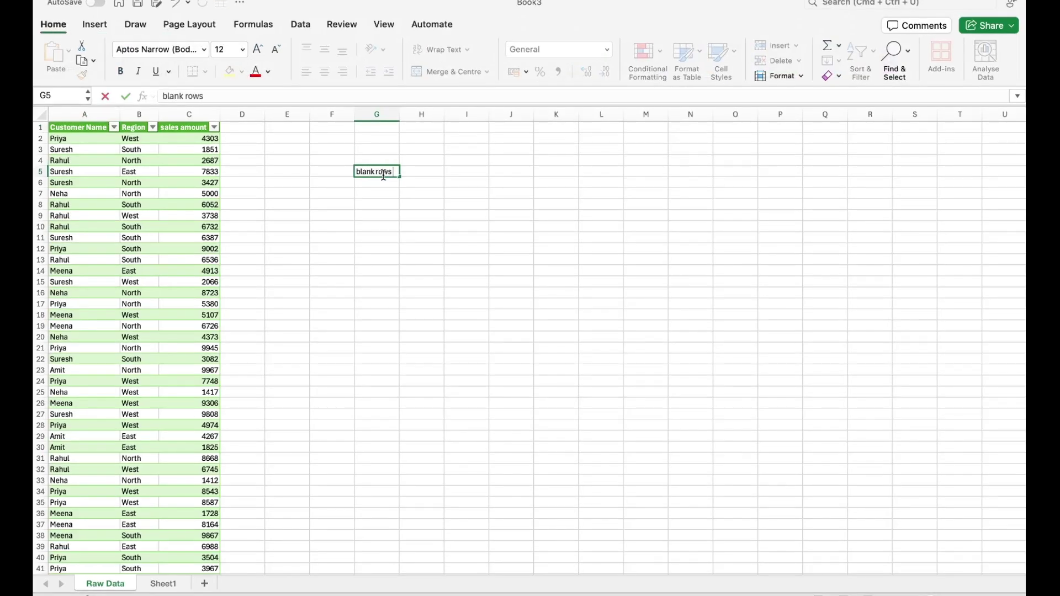
{"action": "type", "text": "remove\\"}
{"action": "key", "text": "BackSpace"}
{"action": "key", "text": "Return"}
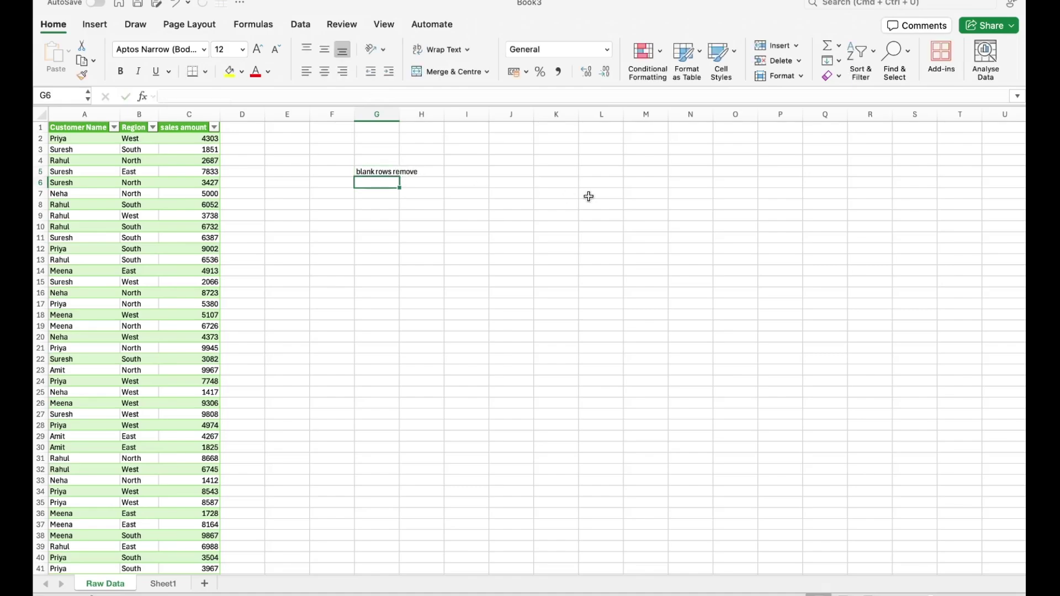
- Enter the notes "columns names rename" in cell G6 and "symbol cleran" in cell G7
{"action": "type", "text": "col"}
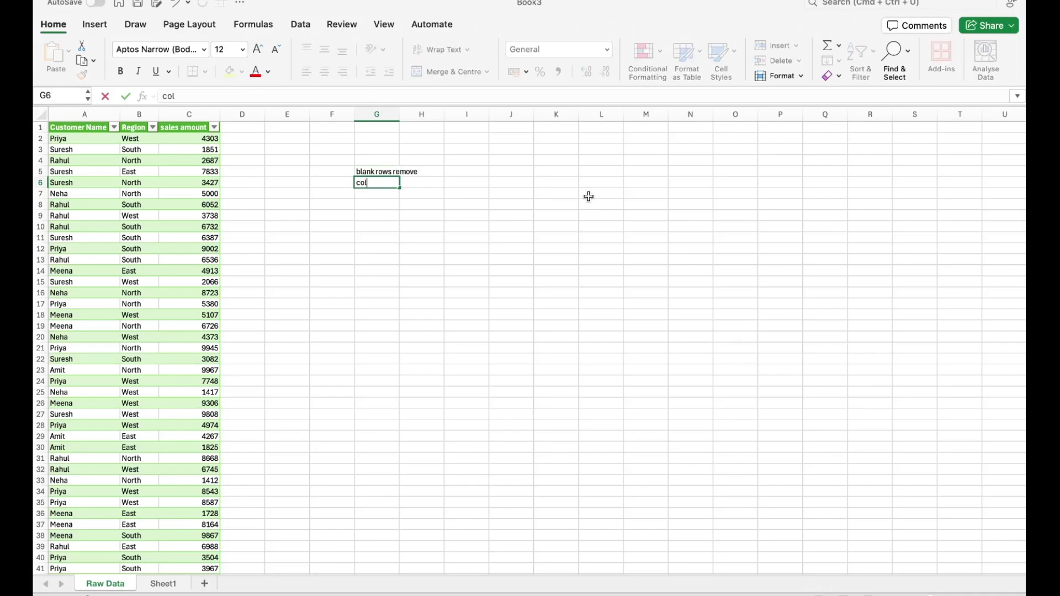
{"action": "type", "text": "umns names rename"}
{"action": "key", "text": "Return"}
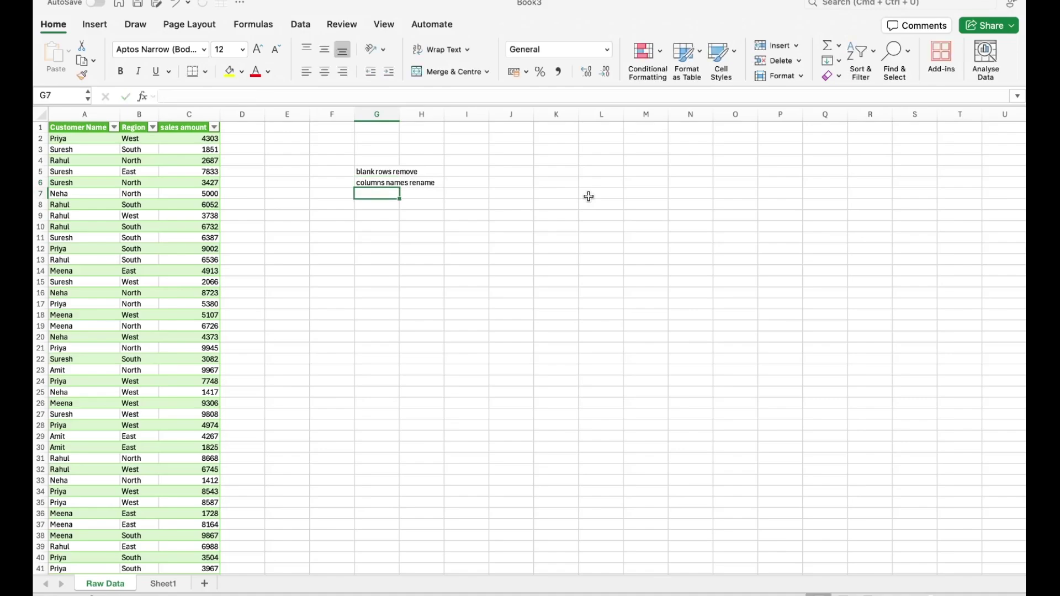
{"action": "type", "text": "symbol"}
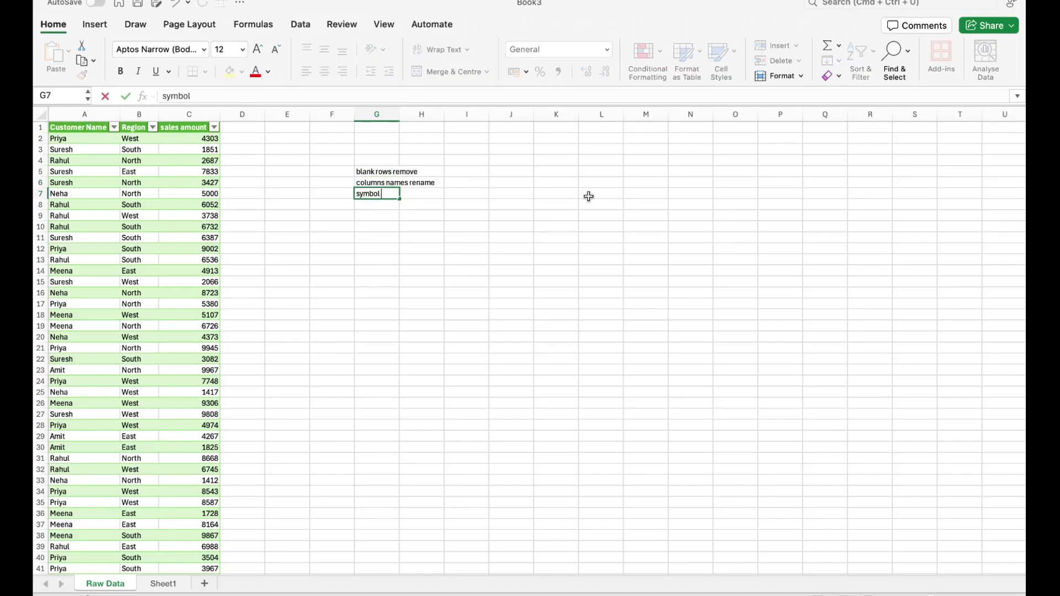
{"action": "type", "text": " cleran"}
{"action": "key", "text": "Return"}
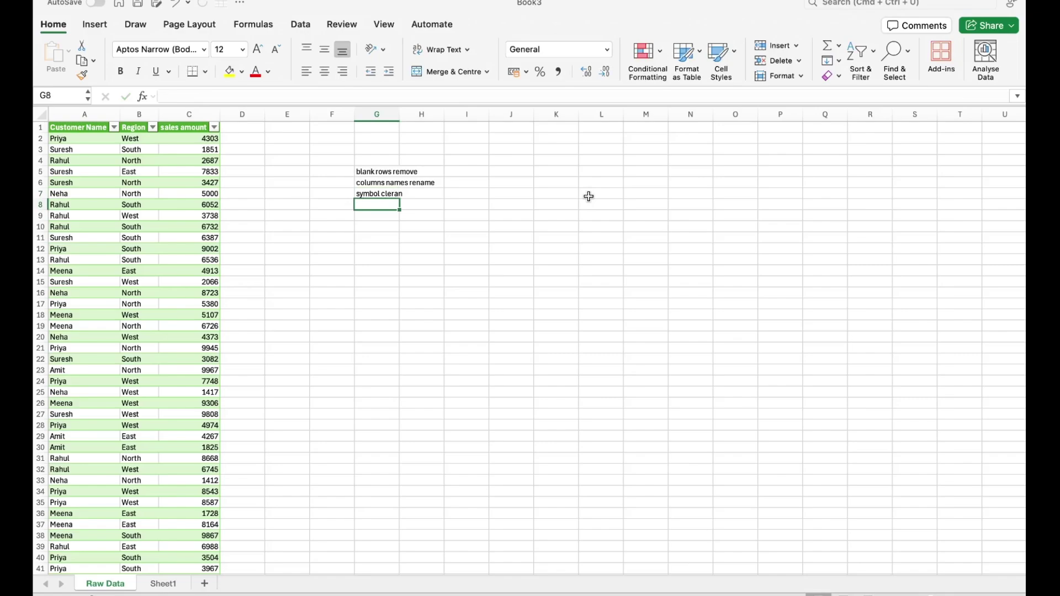
- Enter the notes "data typr fix" in cell G8 and "extra columns remove" in cell G9
{"action": "type", "text": "data typr"}
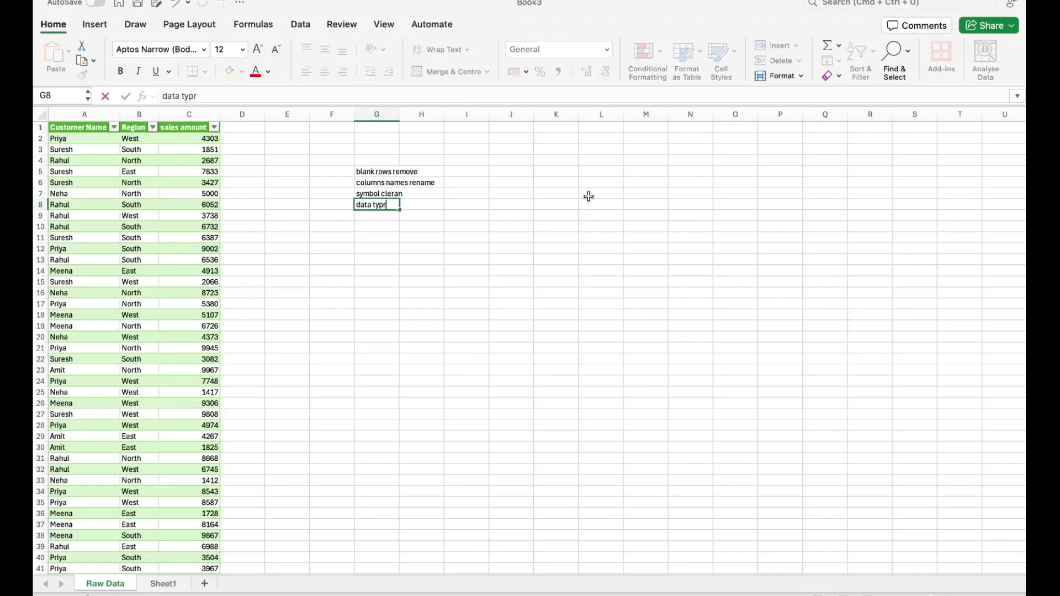
{"action": "type", "text": " fix"}
{"action": "key", "text": "Return"}
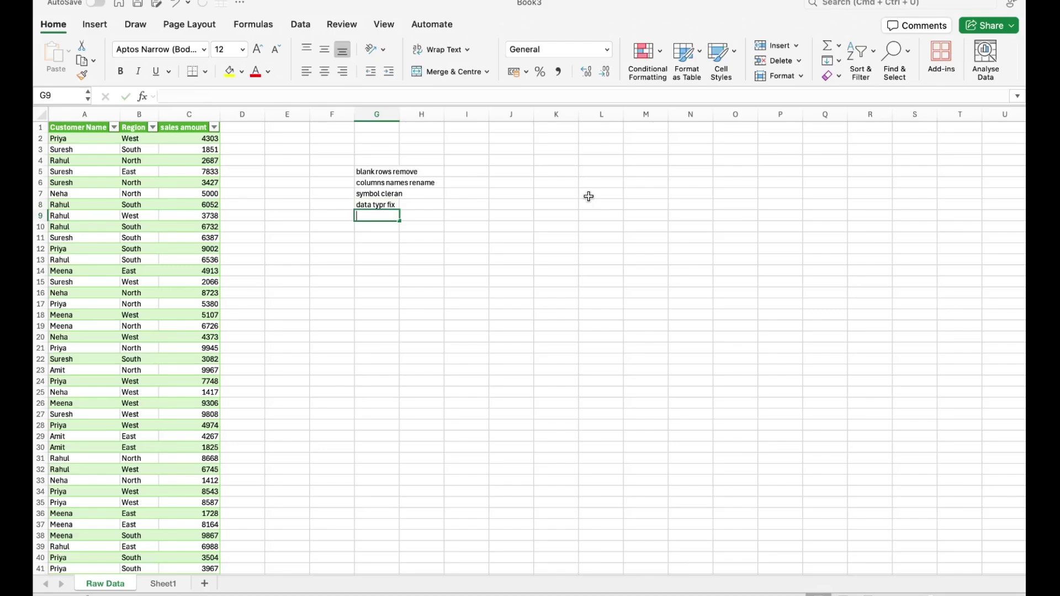
{"action": "type", "text": "extra co"}
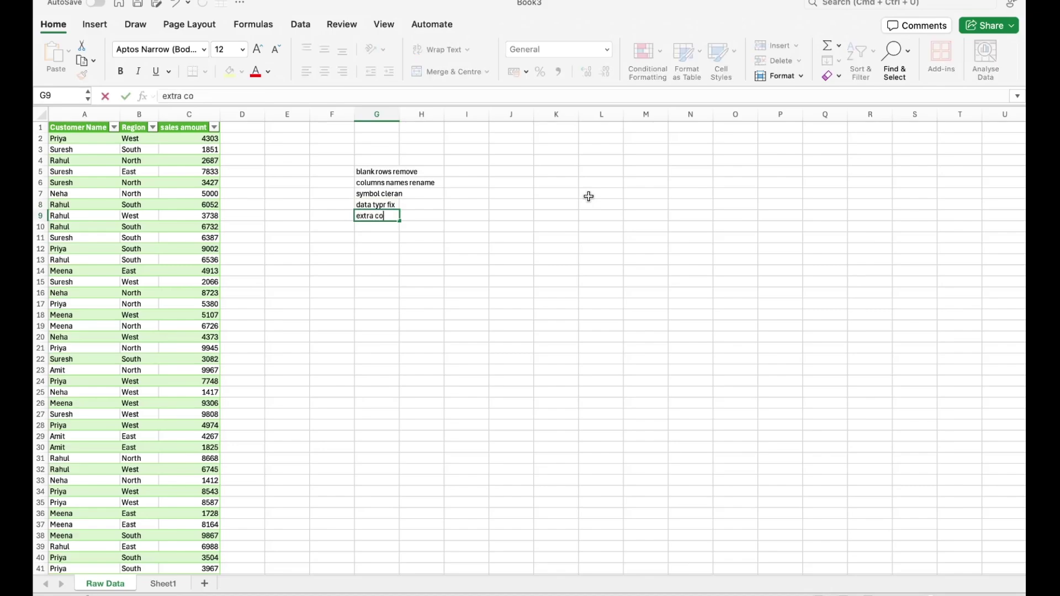
{"action": "type", "text": "lumns remove"}
{"action": "key", "text": "Return"}
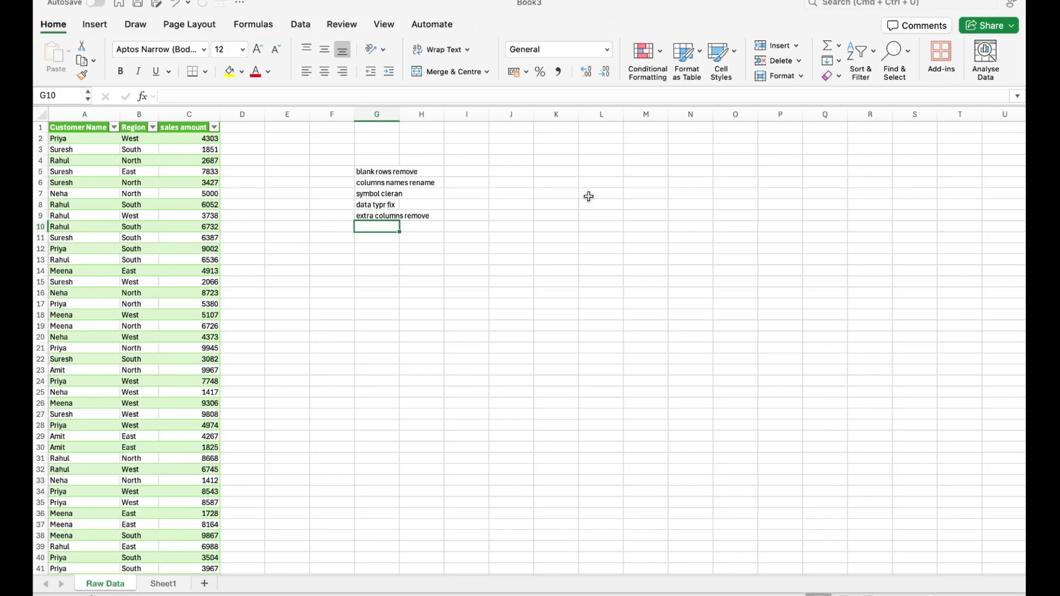
- Look at Sheet1 and the loaded Raw Data sheet, and switch to the Power_Query_Raw_Data workbook to view the source data
{"action": "left_click", "coordinate": [532, 369]}
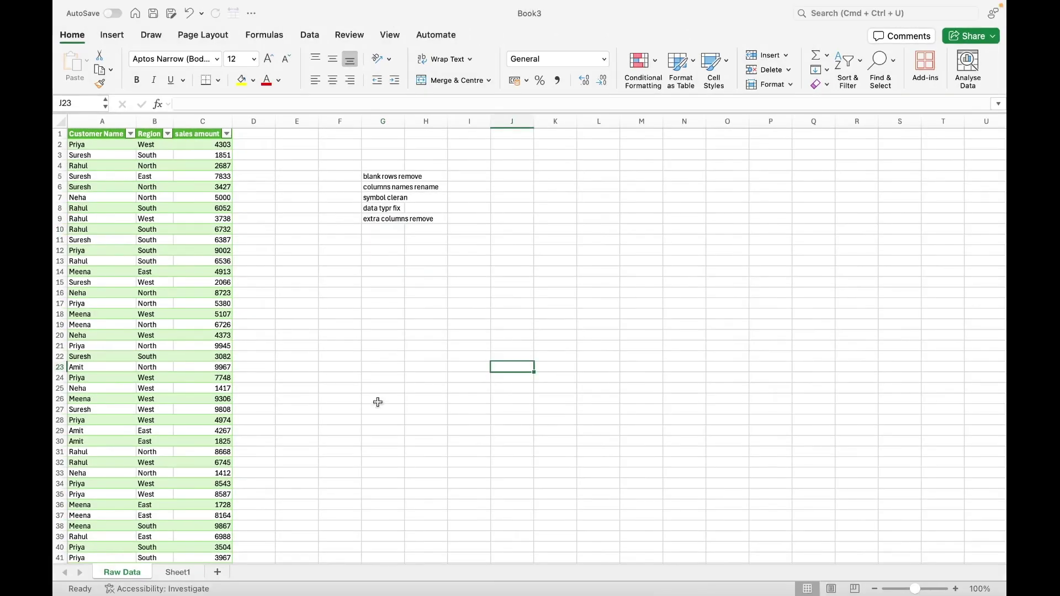
{"action": "left_click", "coordinate": [169, 572]}
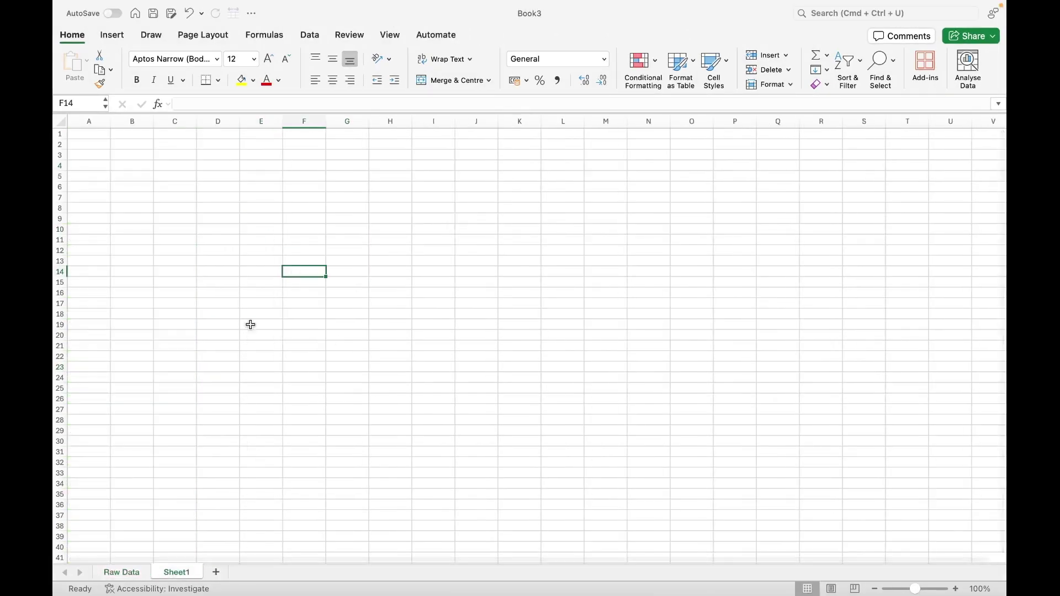
{"action": "left_click", "coordinate": [124, 572]}
{"action": "key", "text": "ctrl+Left"}
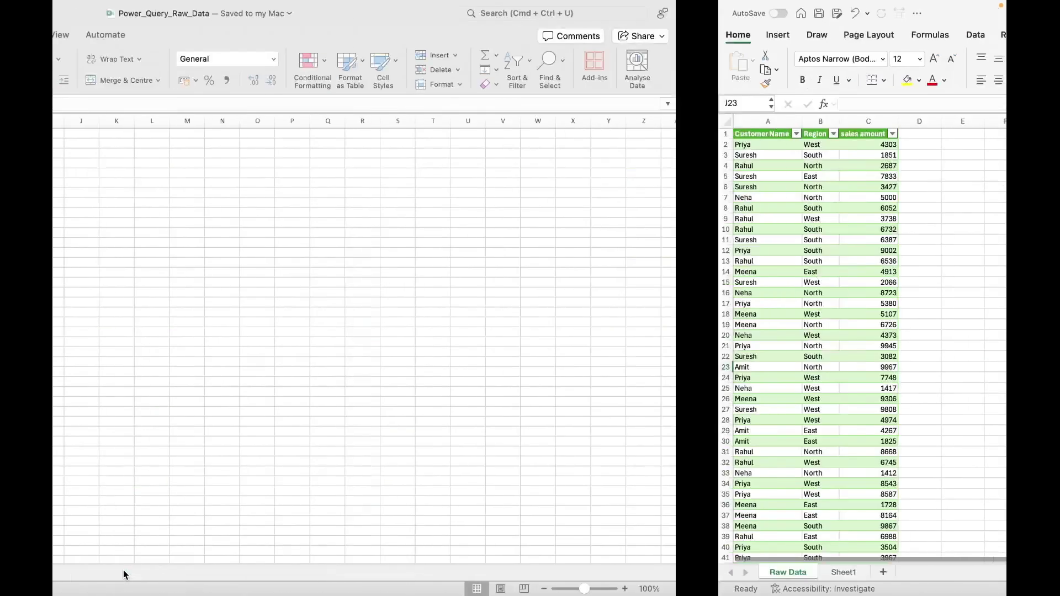
{"action": "left_click", "coordinate": [252, 266]}
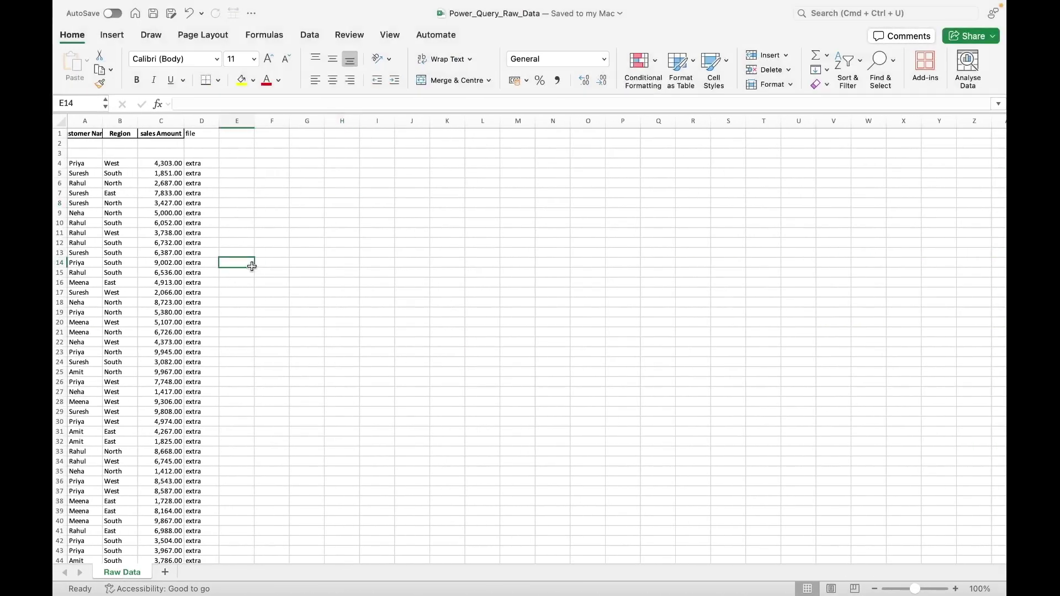